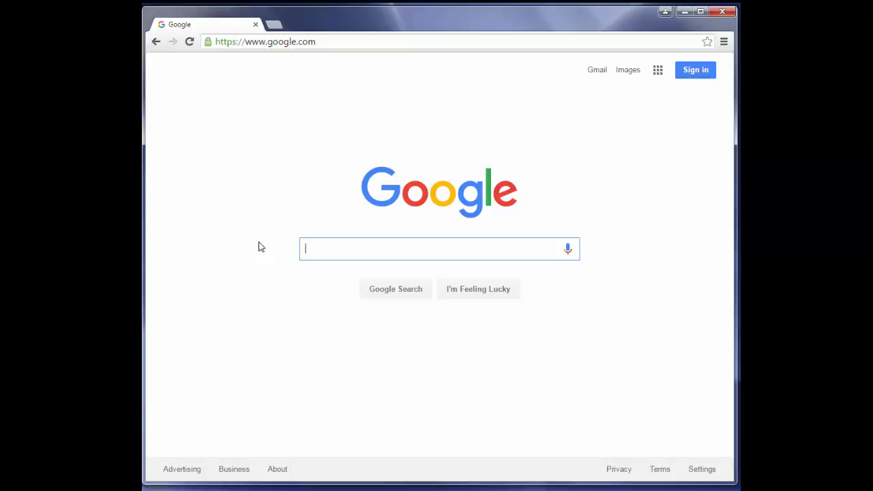
# Search Google for "linux mint download" and open the official Linux Mint download page from the results.
pyautogui.write('linux')
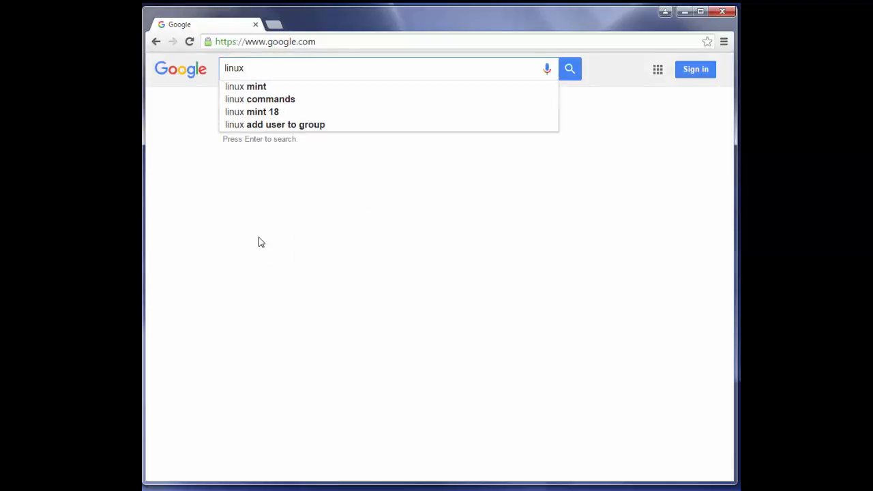
pyautogui.write(' mint')
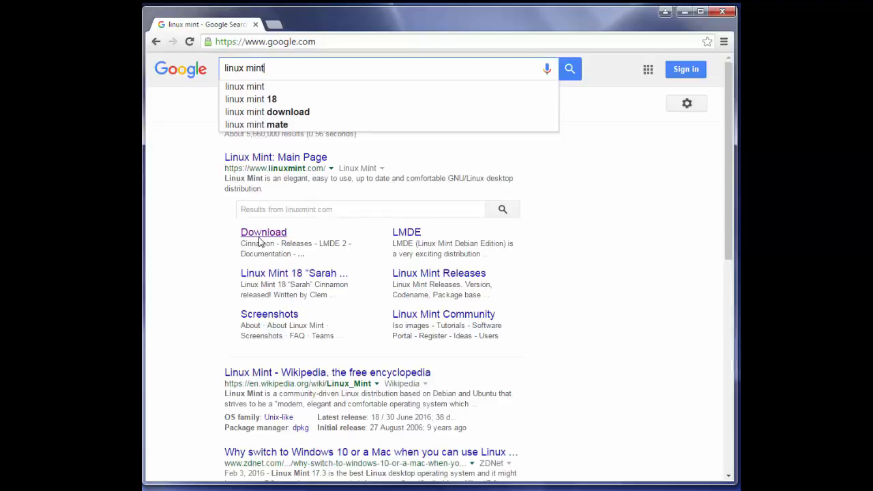
pyautogui.press('Down')
pyautogui.press('Down')
pyautogui.press('Return')
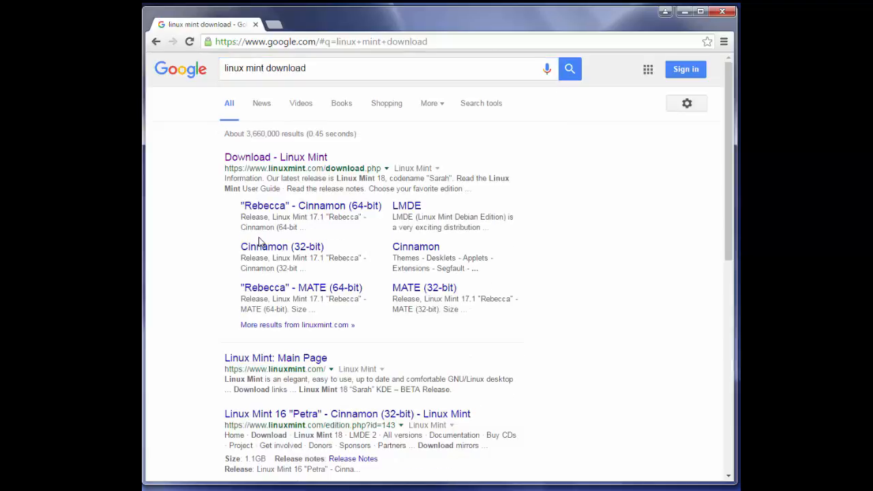
pyautogui.click(277, 161)
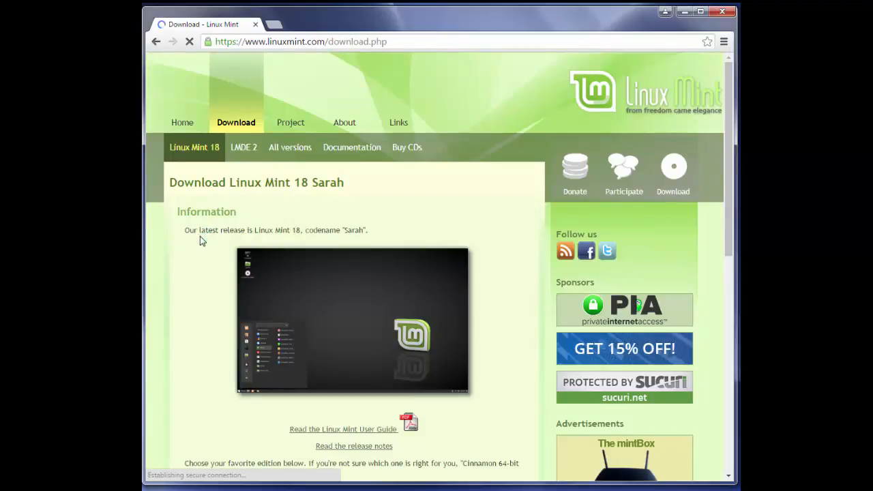
# Choose the 64-bit Cinnamon edition of Linux Mint 18 and download it from the kernel.org mirror in the USA.
pyautogui.scroll(-3, 200, 236)
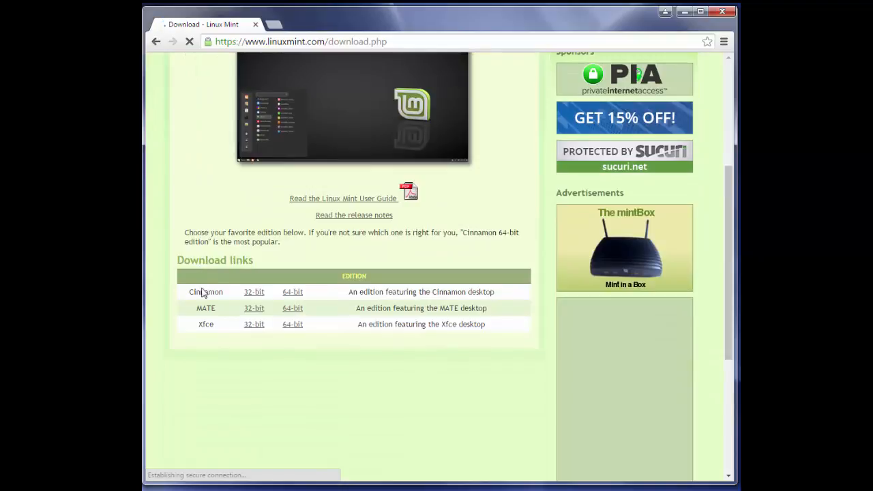
pyautogui.click(293, 293)
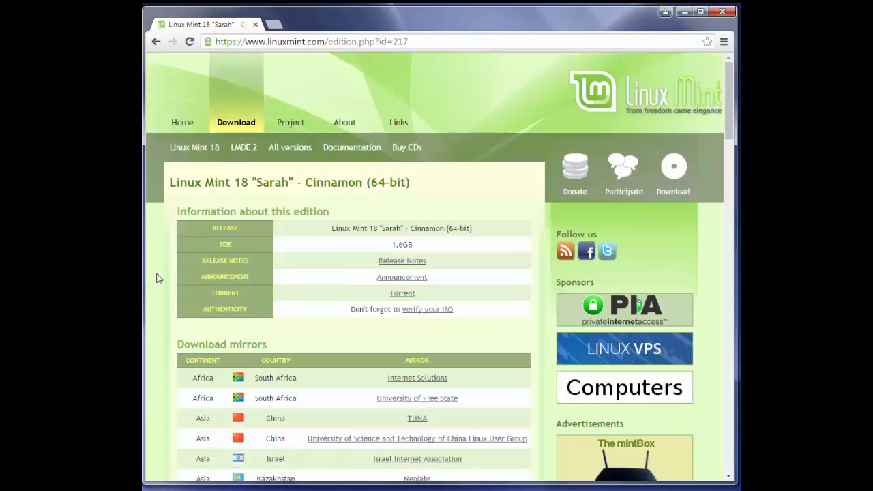
pyautogui.scroll(-10, 156, 279)
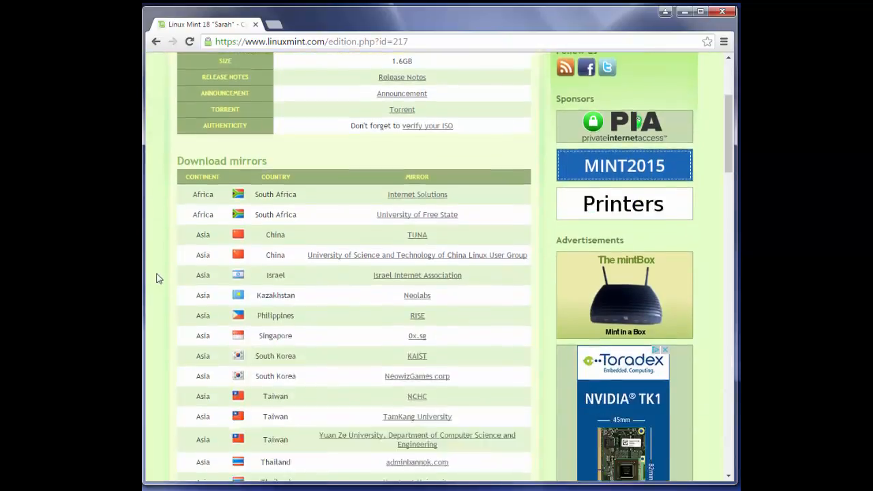
pyautogui.scroll(-12, 157, 278)
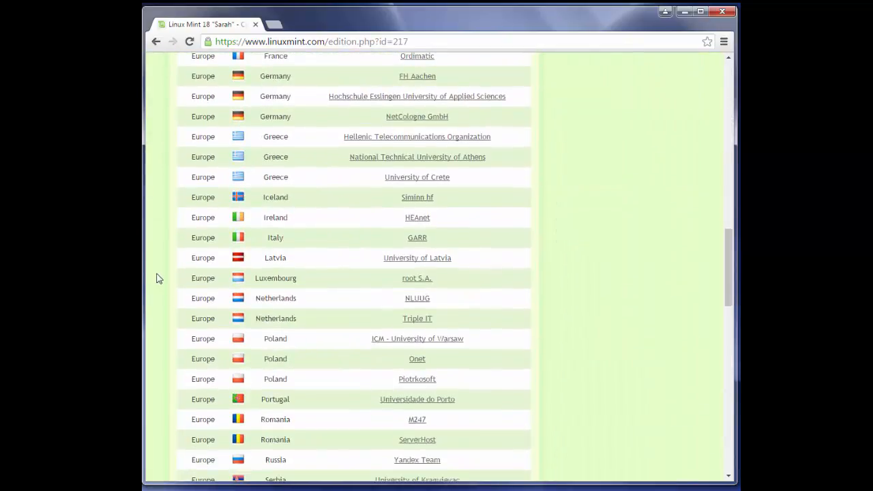
pyautogui.scroll(-3, 156, 278)
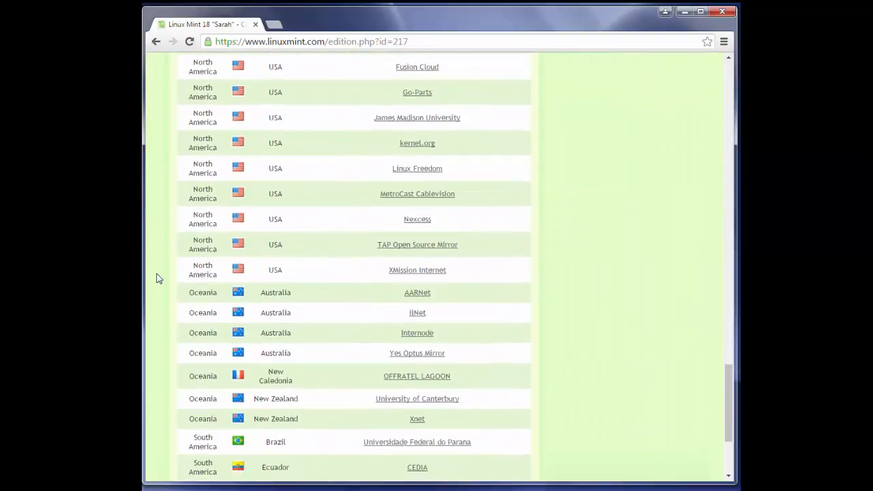
pyautogui.scroll(1, 156, 278)
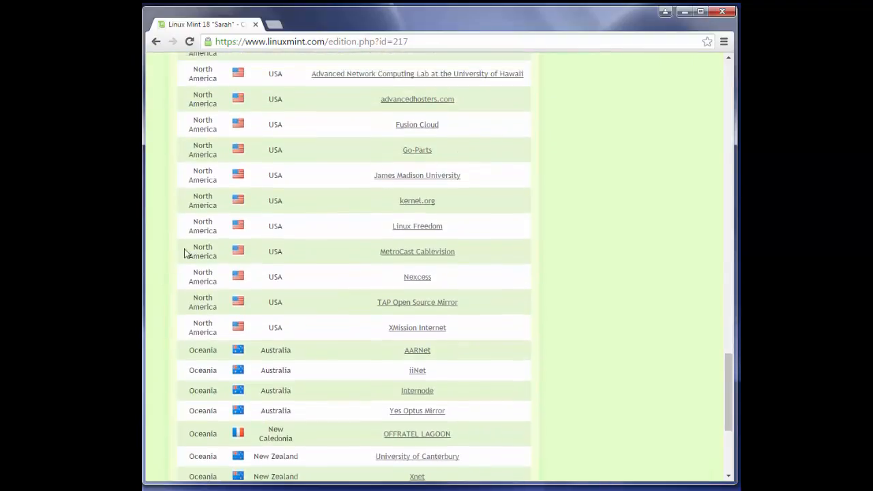
pyautogui.click(417, 202)
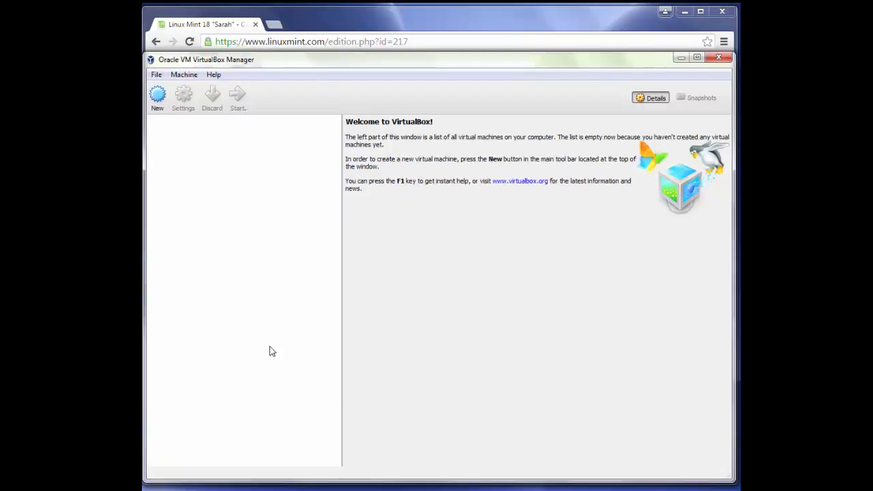
# In VirtualBox, start a new virtual machine named "Linux Mint", type Linux, version Ubuntu (64-bit), with 4096 MB of memory.
pyautogui.click(320, 490)
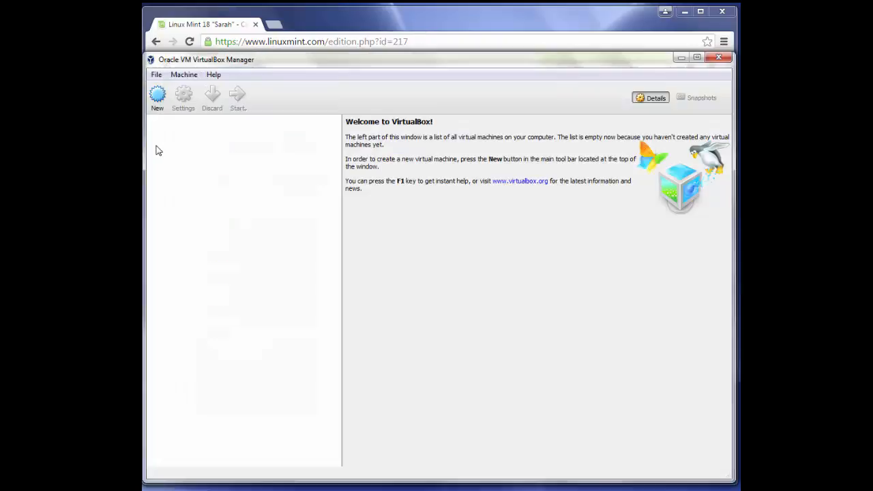
pyautogui.click(157, 150)
pyautogui.click(158, 99)
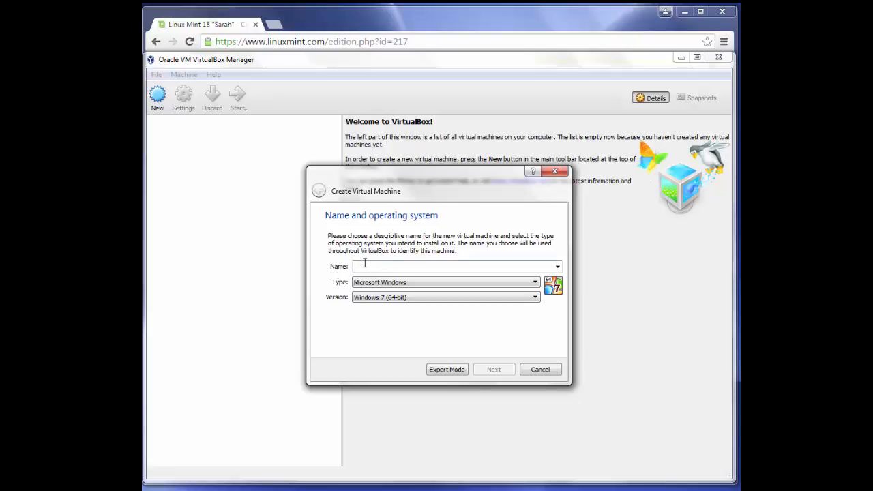
pyautogui.write('Linux Mint')
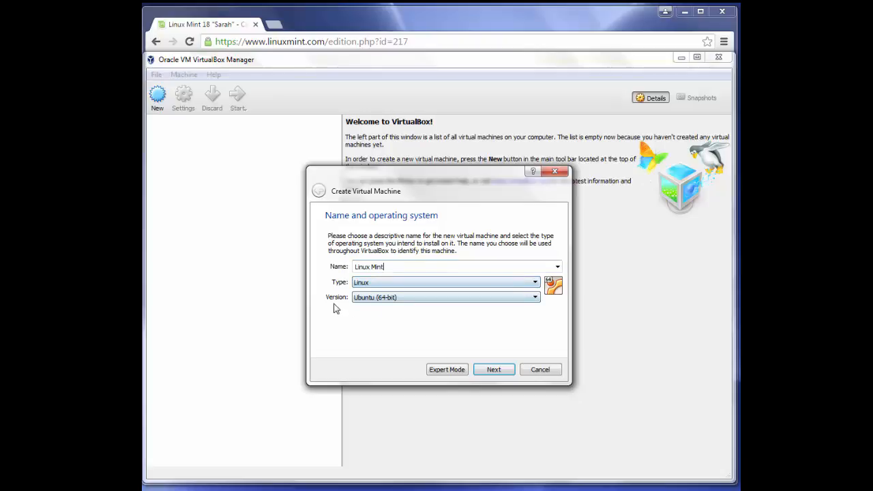
pyautogui.click(493, 370)
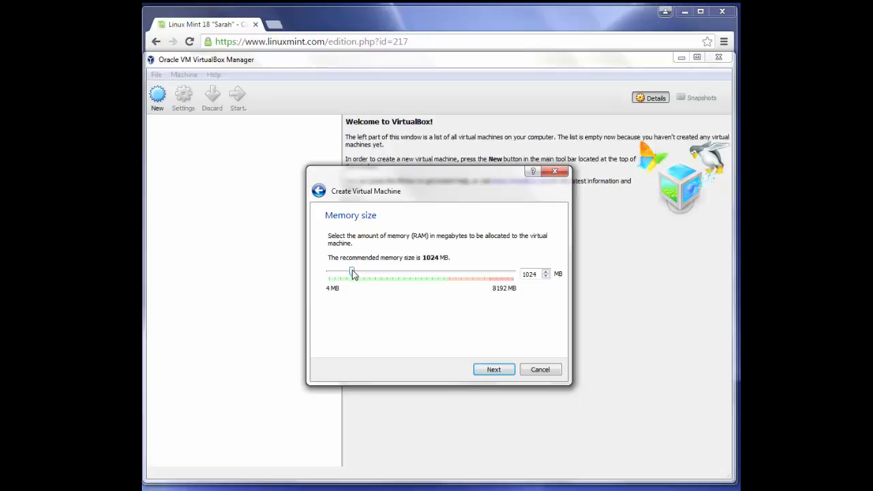
pyautogui.moveTo(354, 275); pyautogui.dragTo(423, 274)
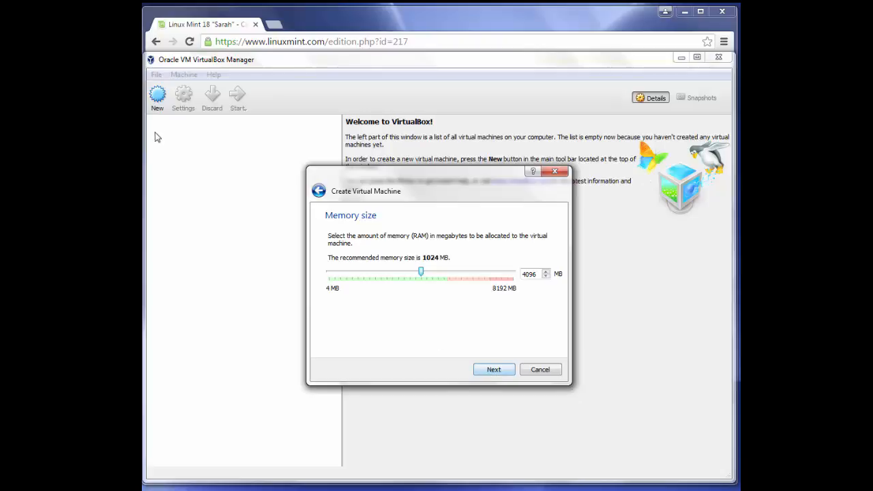
pyautogui.click(496, 369)
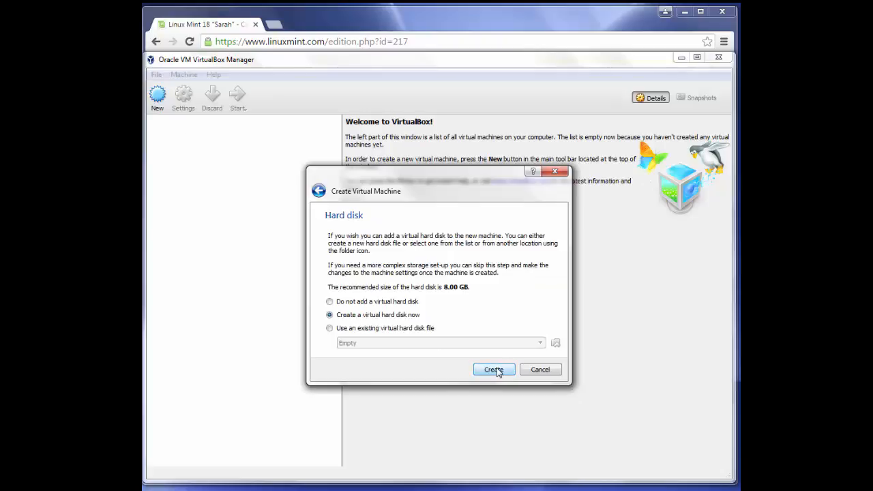
# Create a dynamically allocated VDI virtual hard disk named Linux Mint with a size of 10.01 GB for the machine.
pyautogui.click(496, 370)
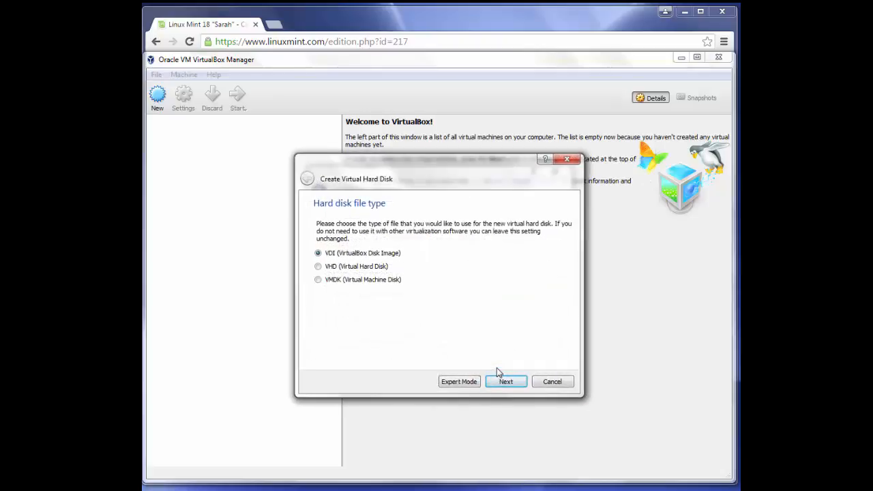
pyautogui.click(498, 384)
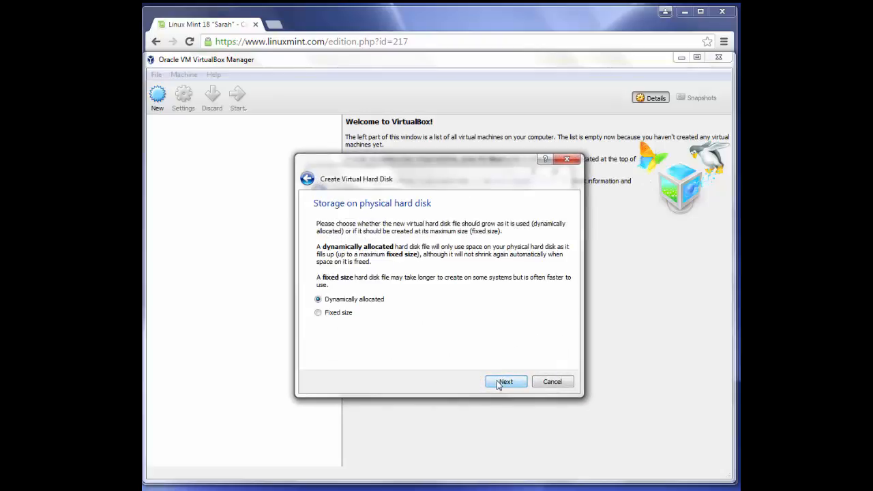
pyautogui.click(500, 384)
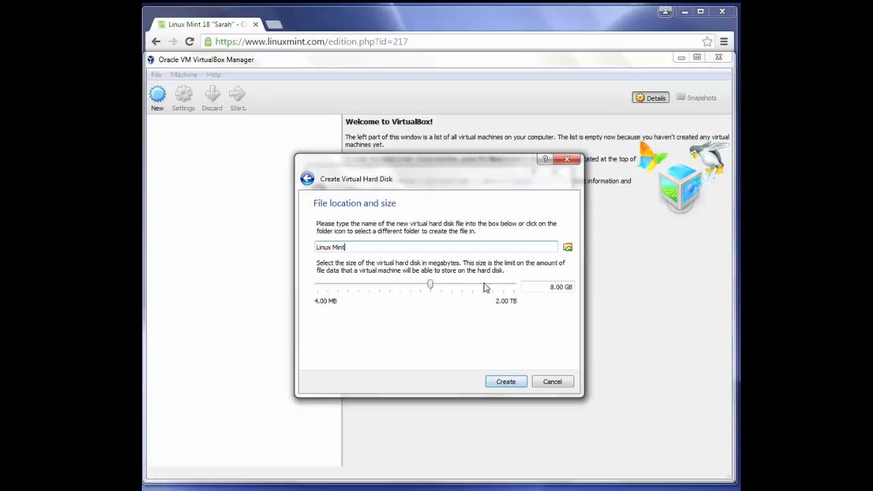
pyautogui.click(549, 288)
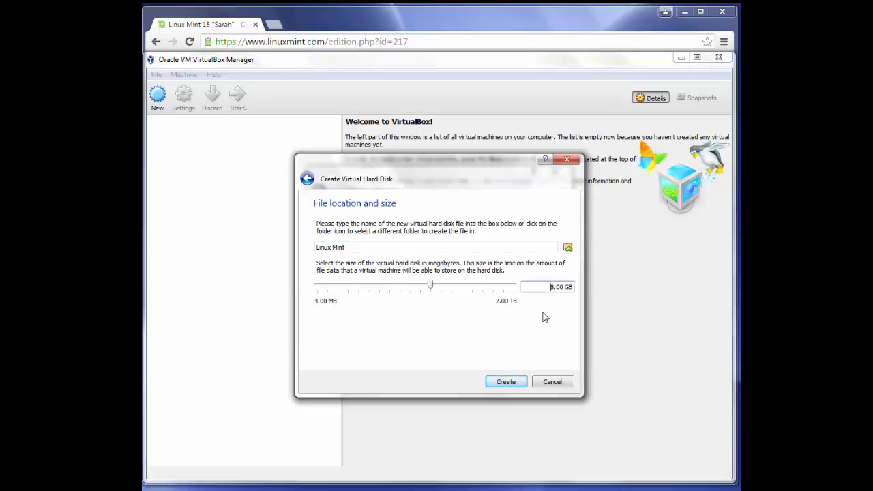
pyautogui.press('Delete')
pyautogui.write('10')
pyautogui.hotkey('shift', 'Left')
pyautogui.write('1')
pyautogui.click(505, 382)
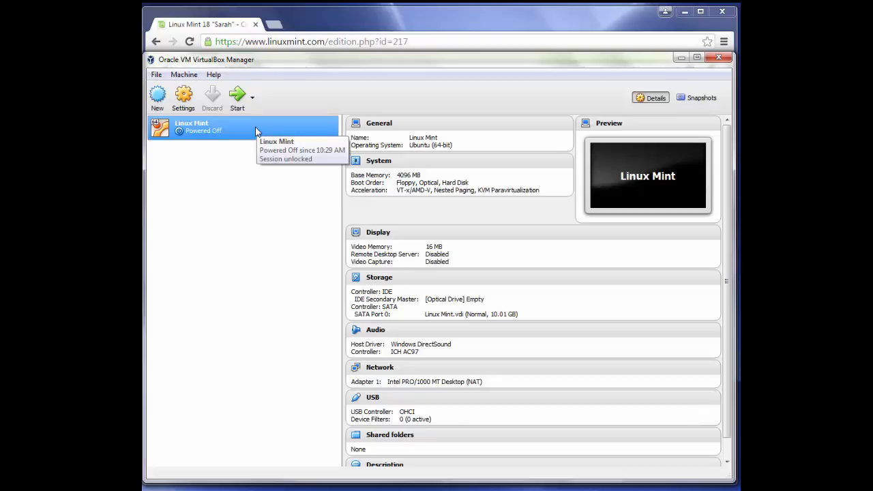
# Start the Linux Mint virtual machine with linuxmint-18-cinnamon-64bit.iso from the Downloads folder as its start-up disk.
pyautogui.click(237, 97)
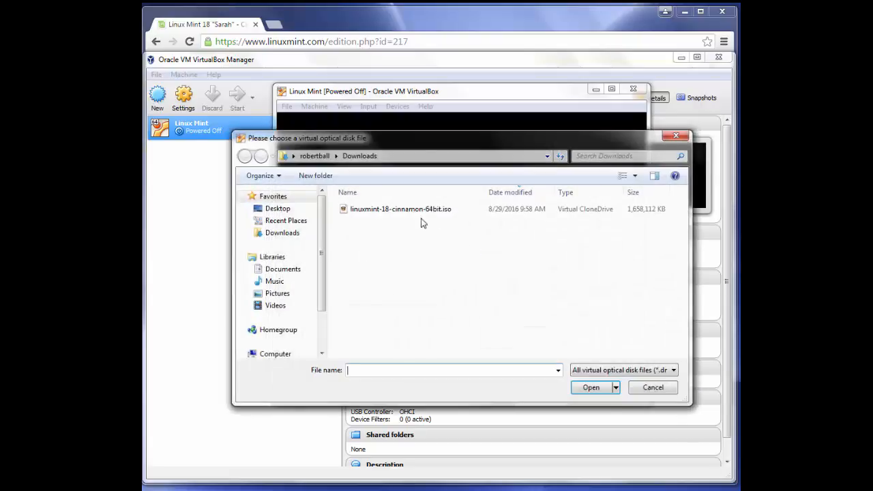
pyautogui.click(413, 209)
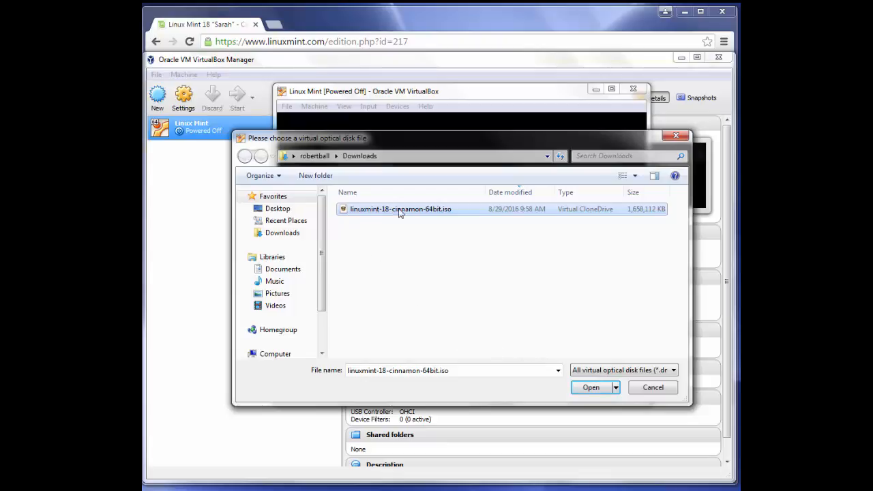
pyautogui.click(589, 388)
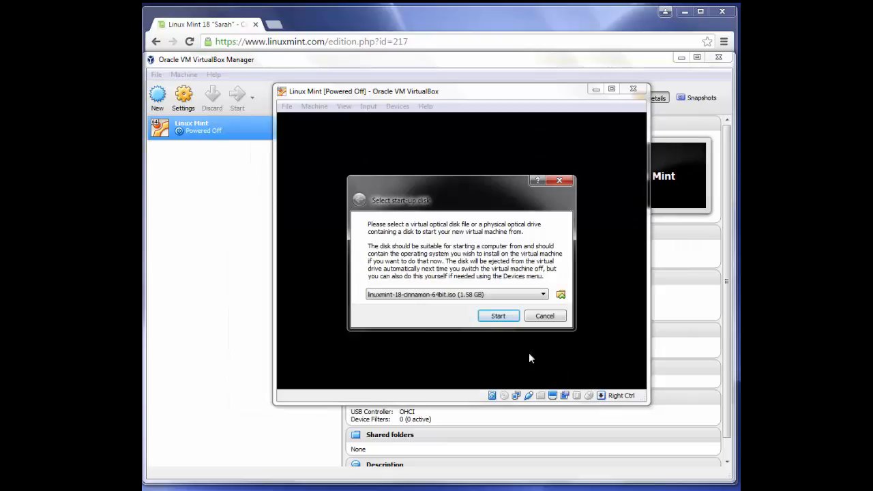
pyautogui.click(498, 316)
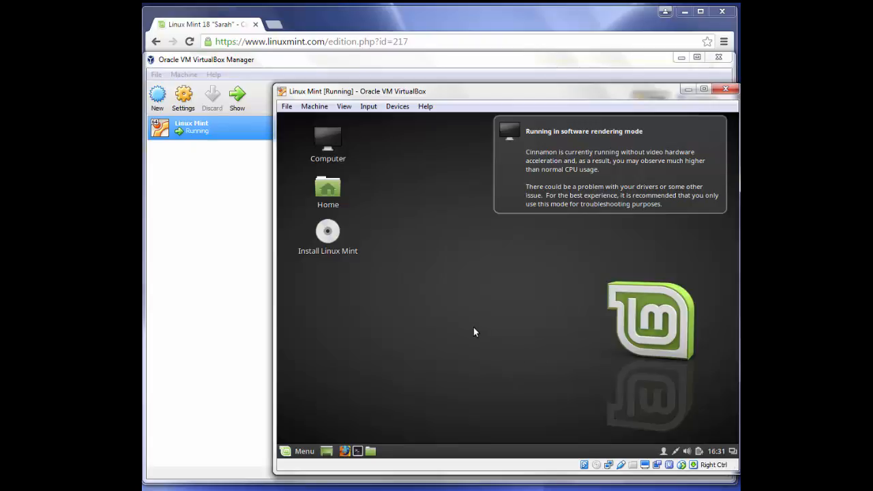
# Dismiss the software rendering notification and reposition the virtual machine window so the whole guest desktop fits in view.
pyautogui.click(533, 131)
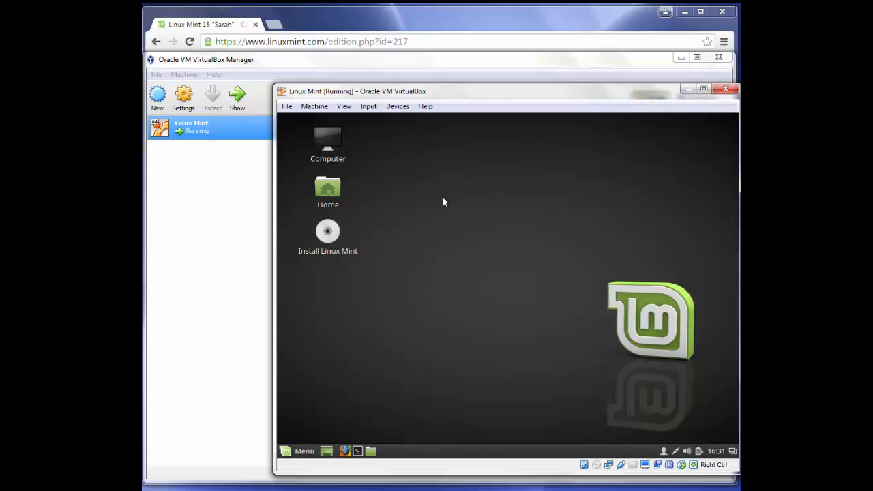
pyautogui.moveTo(504, 96); pyautogui.dragTo(453, 93)
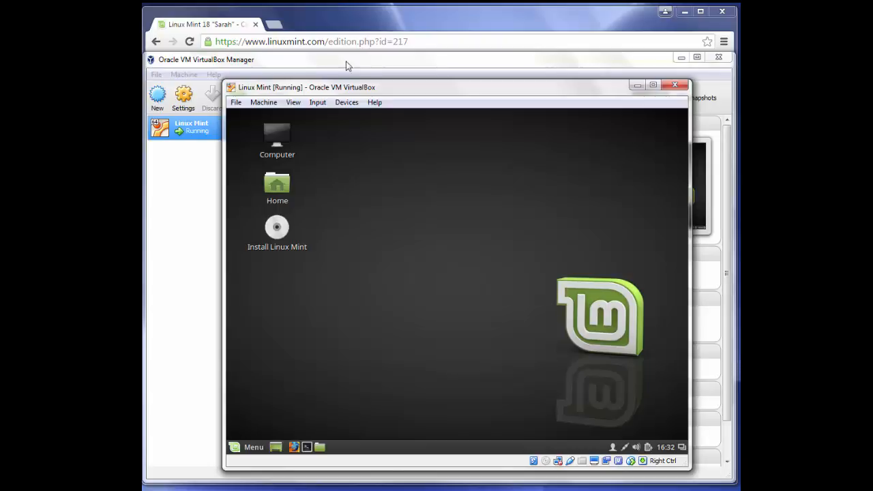
pyautogui.moveTo(368, 86); pyautogui.dragTo(366, 166)
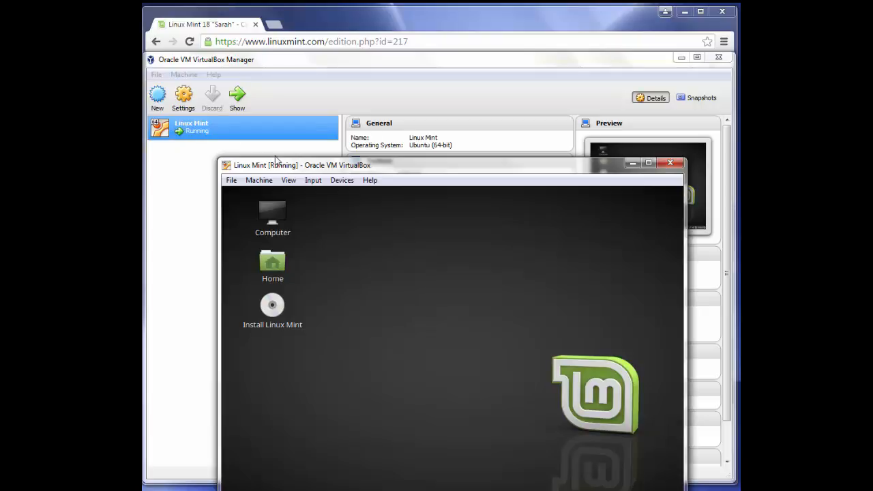
pyautogui.moveTo(310, 172); pyautogui.dragTo(290, 77)
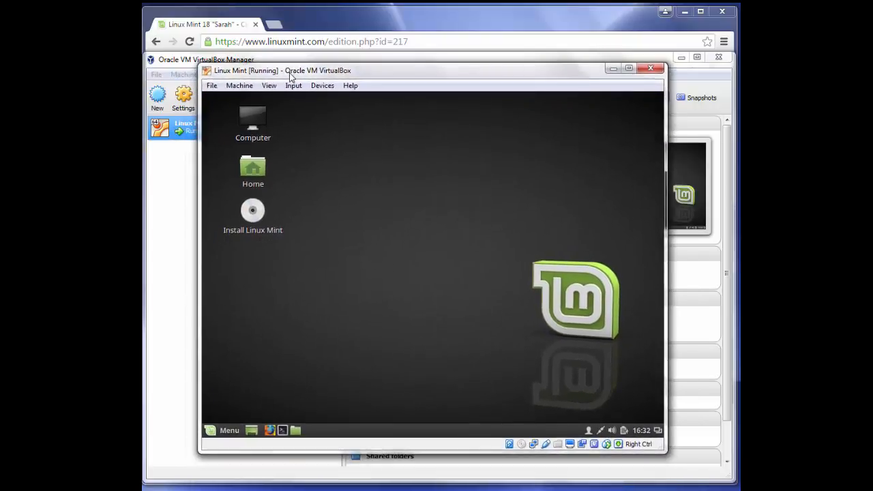
# Launch the Linux Mint installer from the guest desktop and continue with English as the installation language.
pyautogui.click(250, 215)
pyautogui.doubleClick(253, 212)
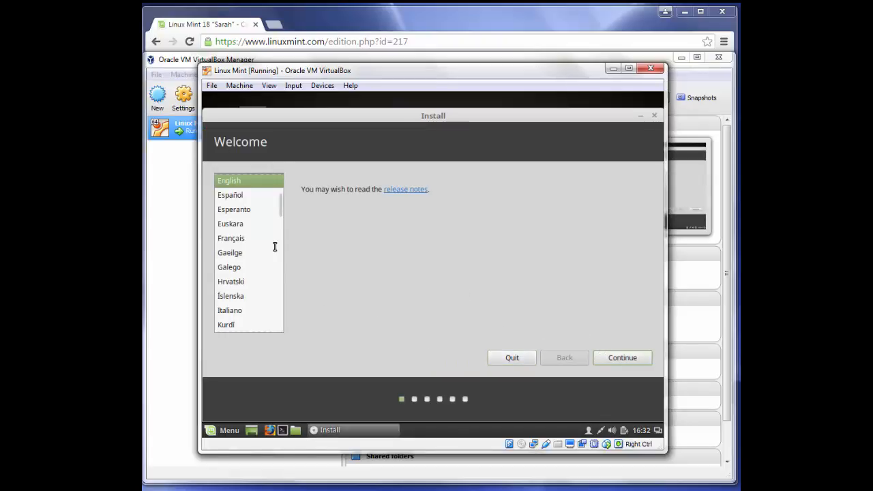
pyautogui.scroll(-2, 274, 246)
pyautogui.scroll(5, 273, 252)
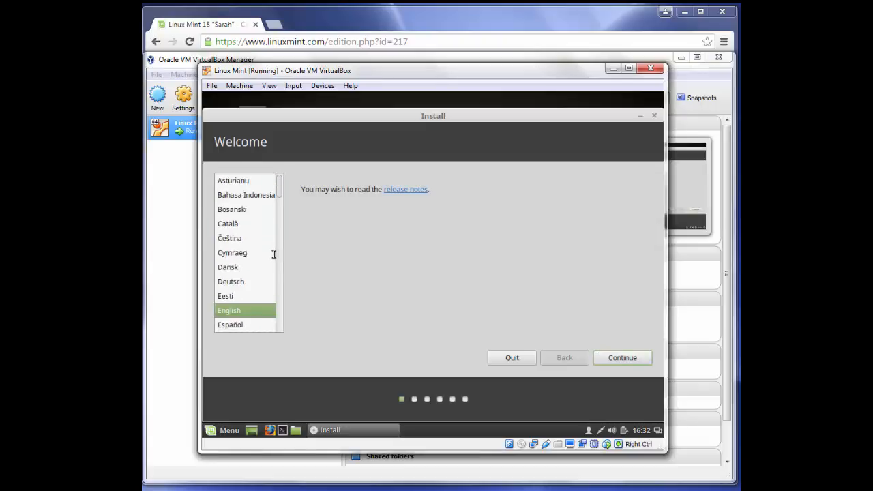
pyautogui.click(612, 356)
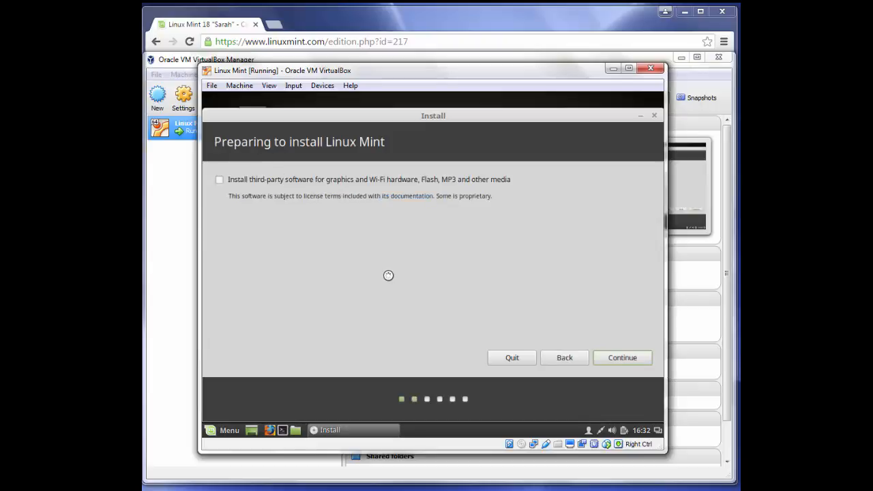
# Skip the third-party software, choose to erase the disk and install Linux Mint, and approve writing the partition changes to disk.
pyautogui.click(604, 356)
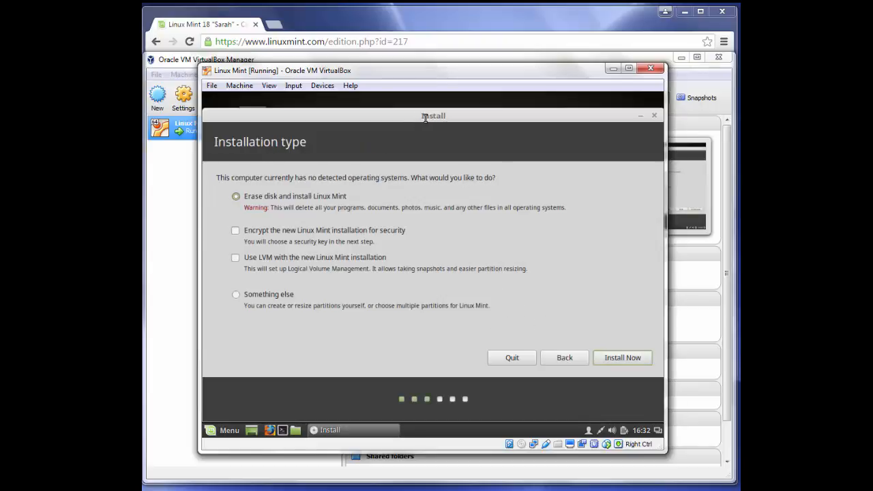
pyautogui.click(612, 357)
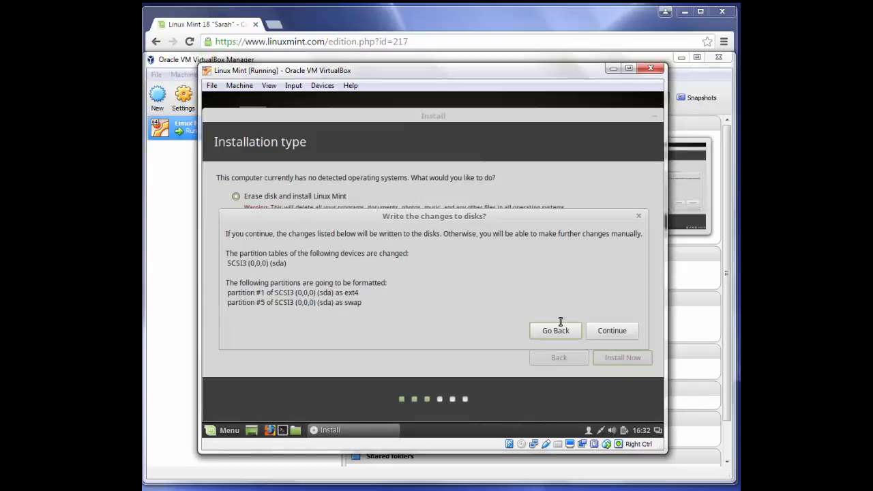
pyautogui.click(607, 330)
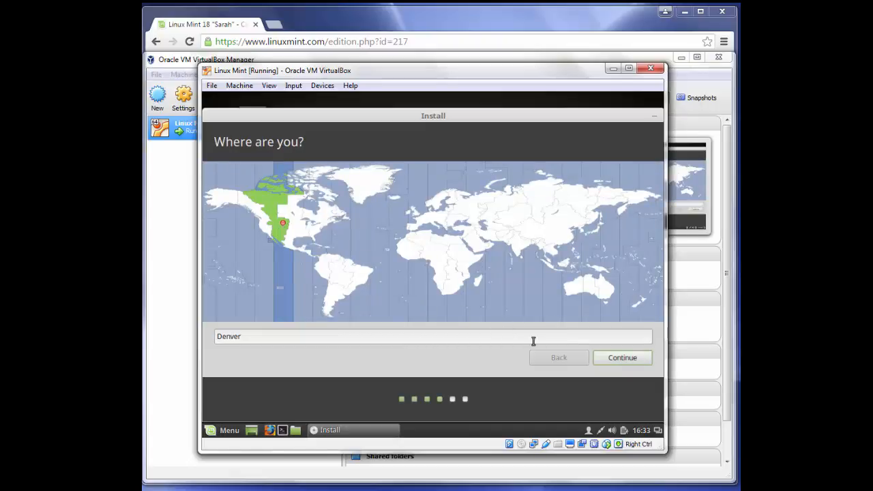
# Accept Denver as the time zone location and English (US) as the keyboard layout.
pyautogui.click(608, 358)
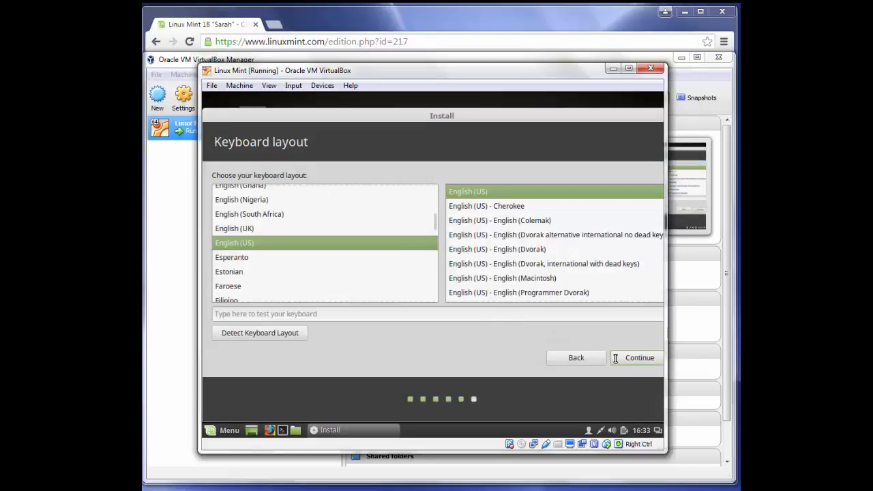
pyautogui.click(625, 359)
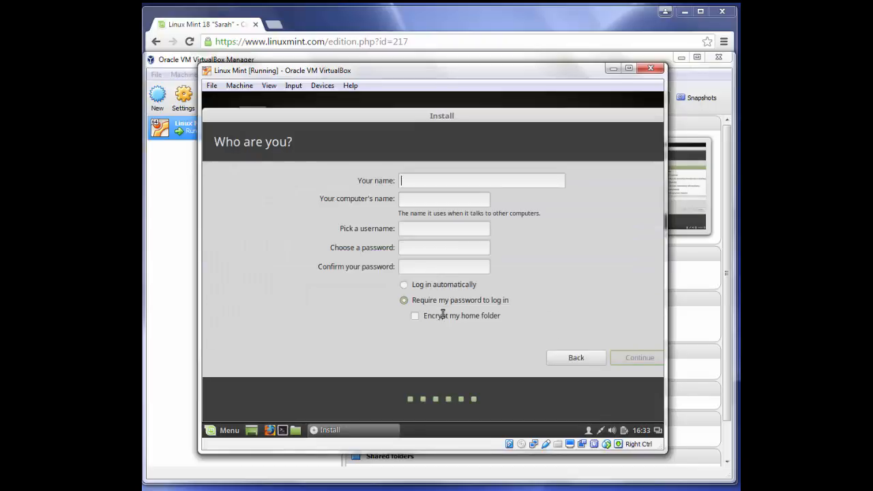
# Enter the user's name and the account password with its confirmation, set the account to log in automatically, and continue the installation.
pyautogui.write('r')
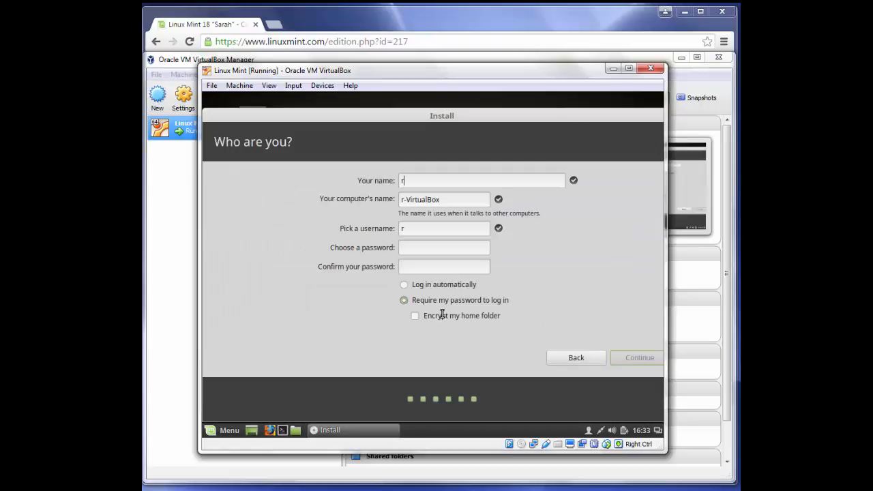
pyautogui.write('ball')
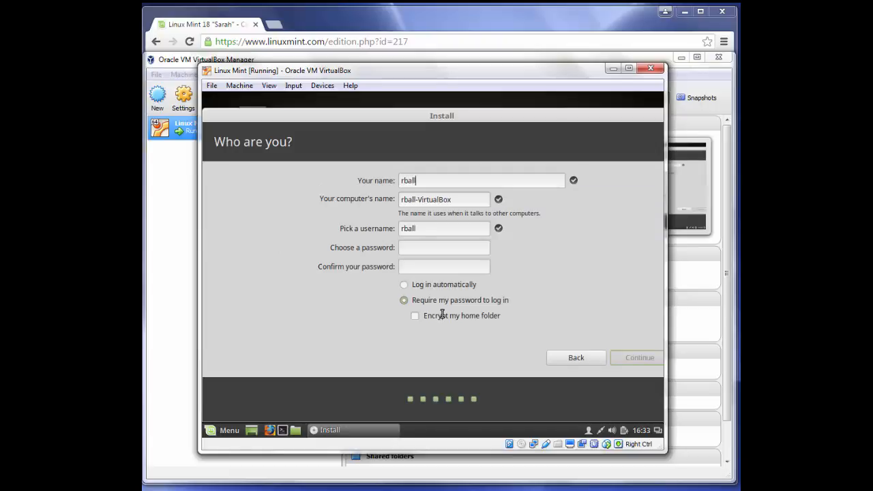
pyautogui.press('Tab')
pyautogui.press('Tab')
pyautogui.write('********')
pyautogui.press('Tab')
pyautogui.write('*******')
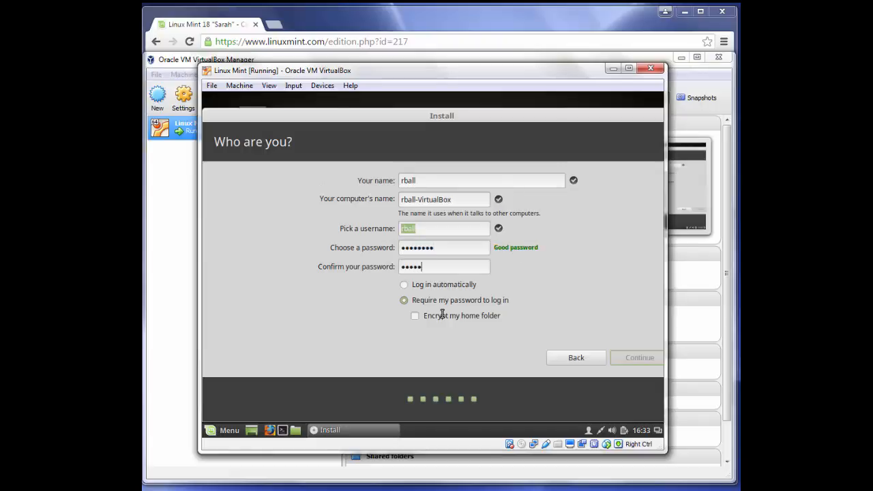
pyautogui.write('*')
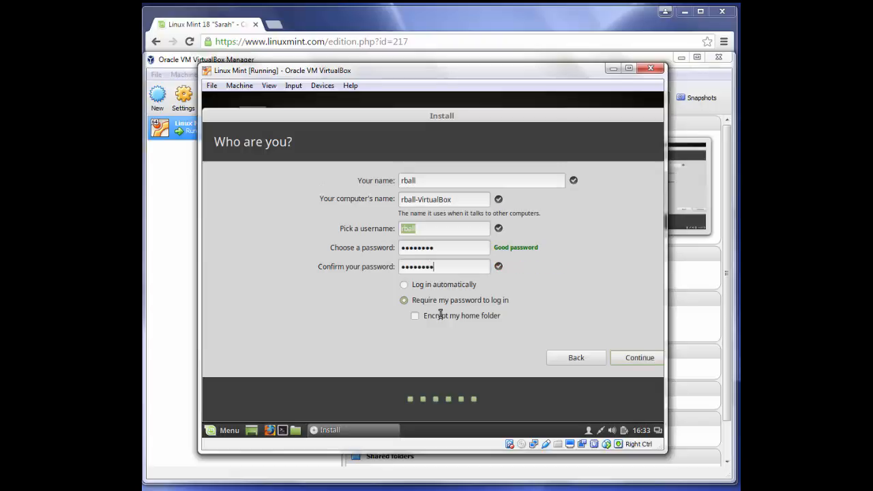
pyautogui.click(404, 285)
pyautogui.click(630, 359)
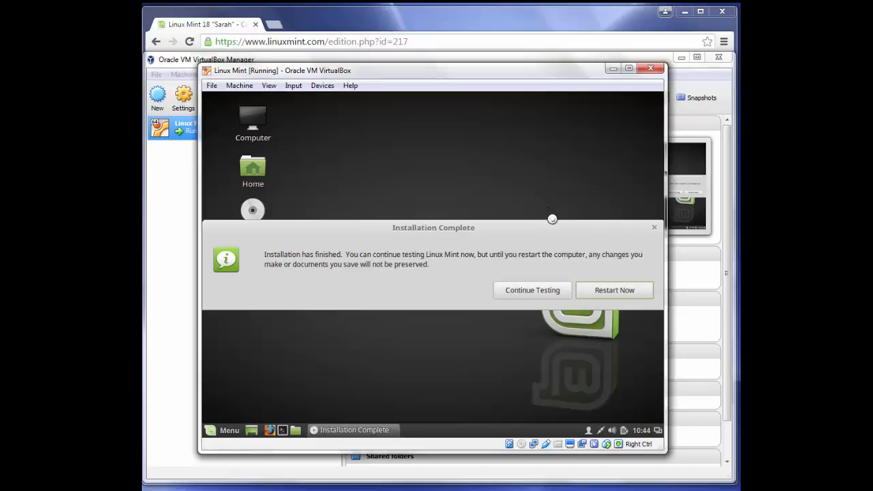
# Restart the guest into the installed Linux Mint system and close the software rendering notification and Welcome Screen.
pyautogui.click(612, 292)
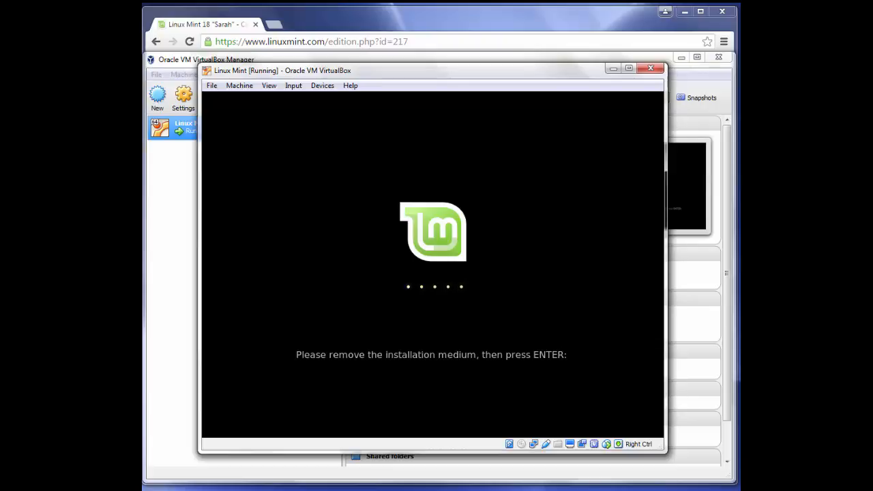
pyautogui.press('Return')
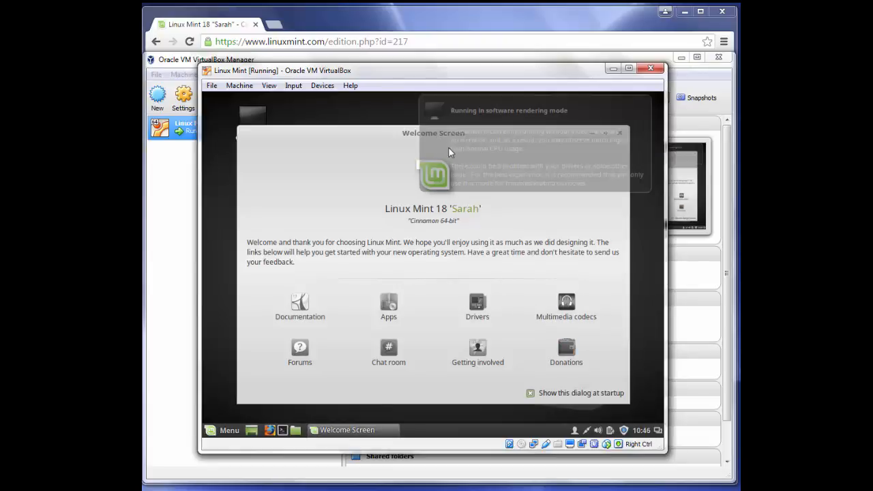
pyautogui.click(477, 154)
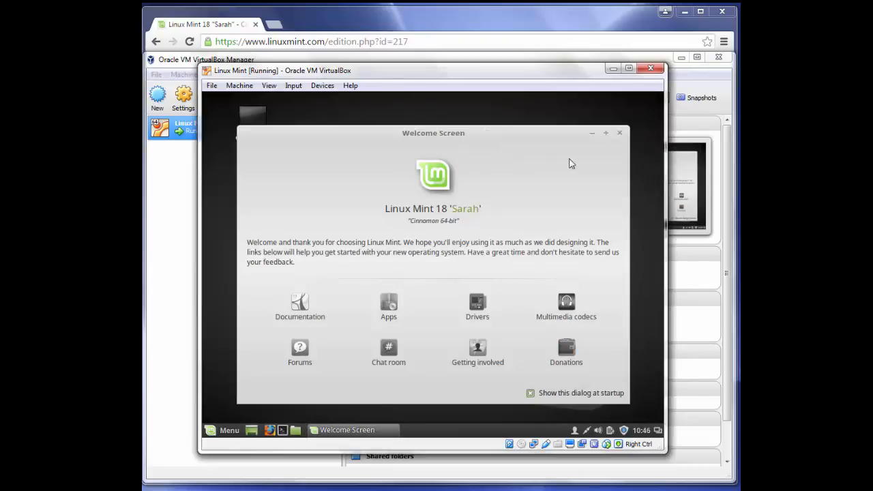
pyautogui.click(620, 133)
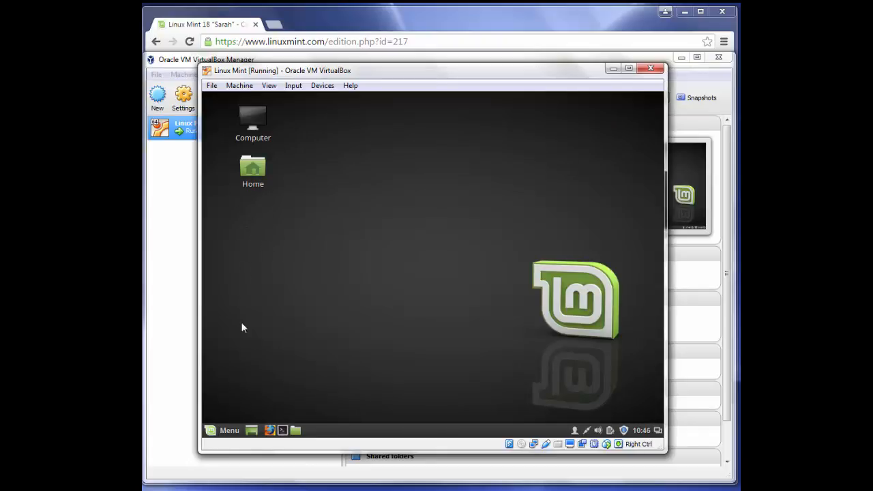
# Shut down the installed Linux Mint guest system.
pyautogui.click(230, 431)
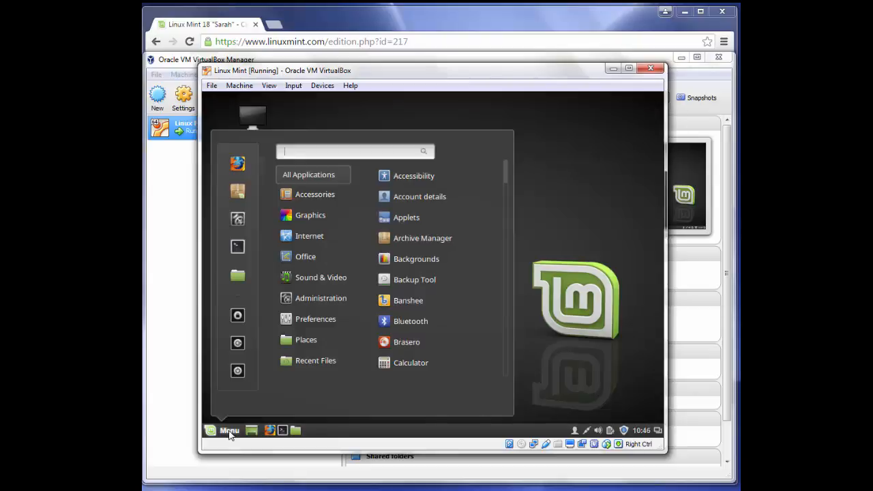
pyautogui.click(238, 371)
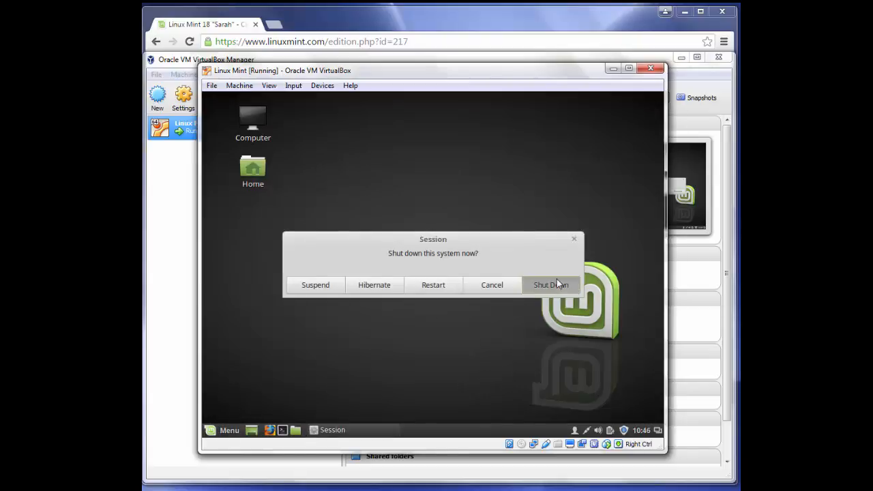
pyautogui.click(558, 284)
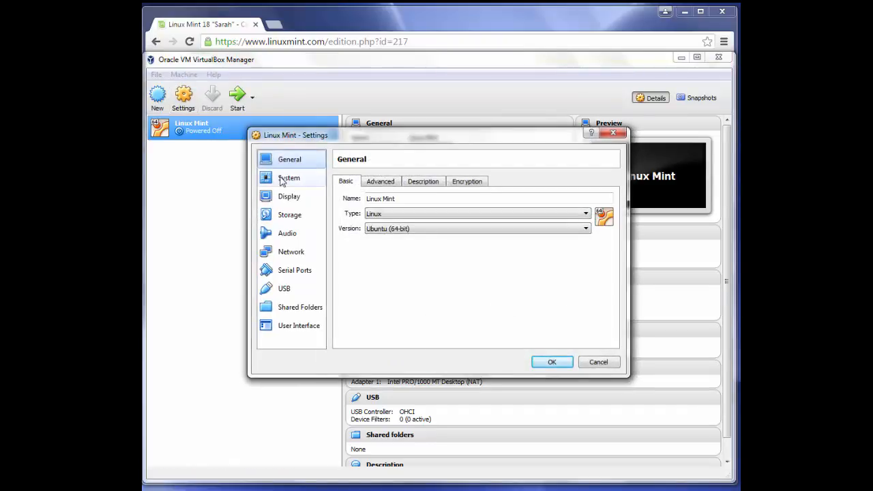
# Review the base memory and boot order in the Linux Mint machine's System settings, and leave the settings without saving.
pyautogui.click(282, 180)
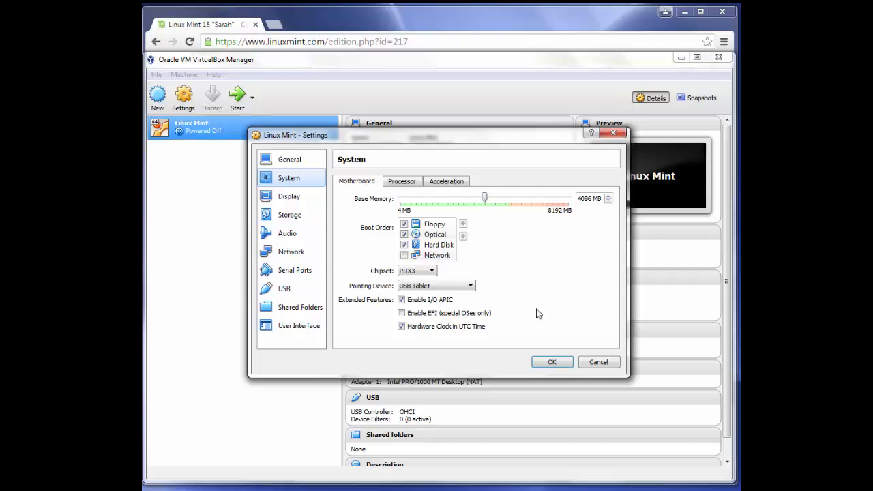
pyautogui.click(593, 363)
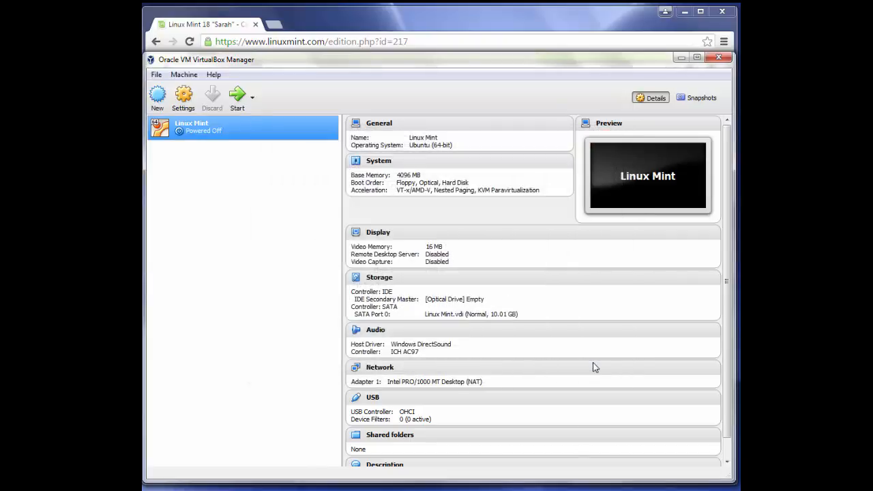